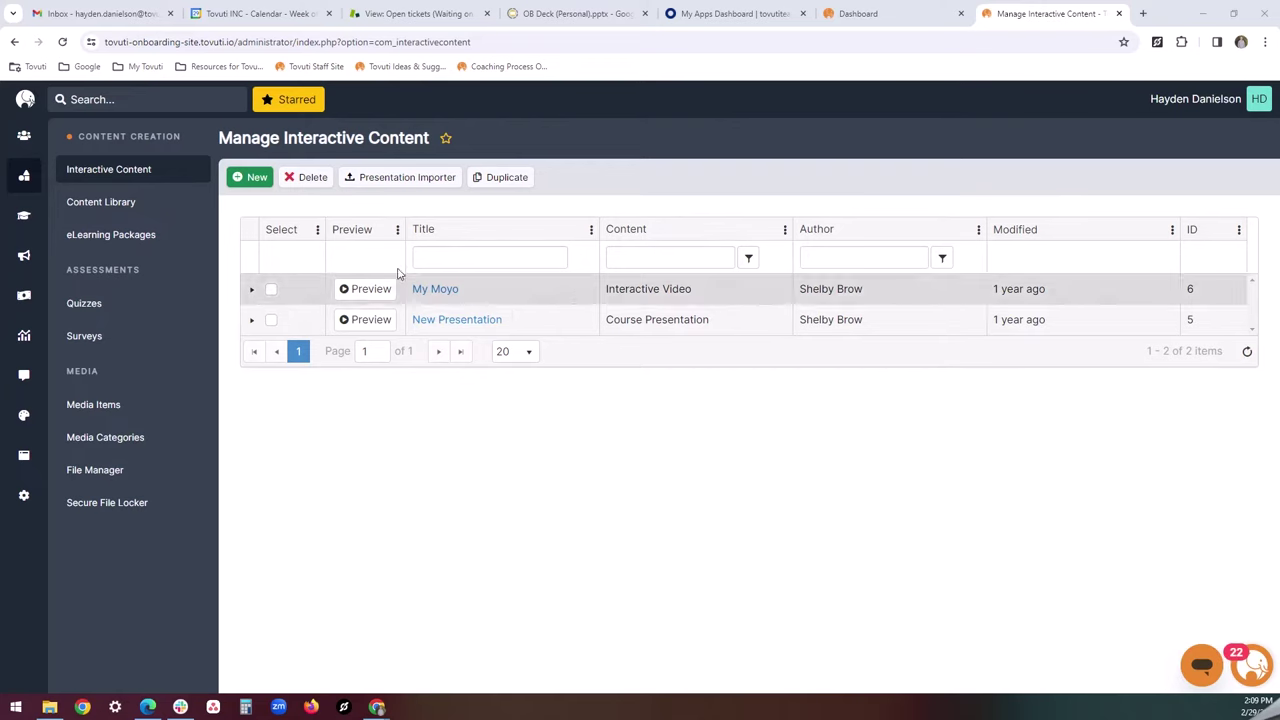
# Step: Start a new interactive content item and browse down the content type list
pyautogui.click(253, 178)
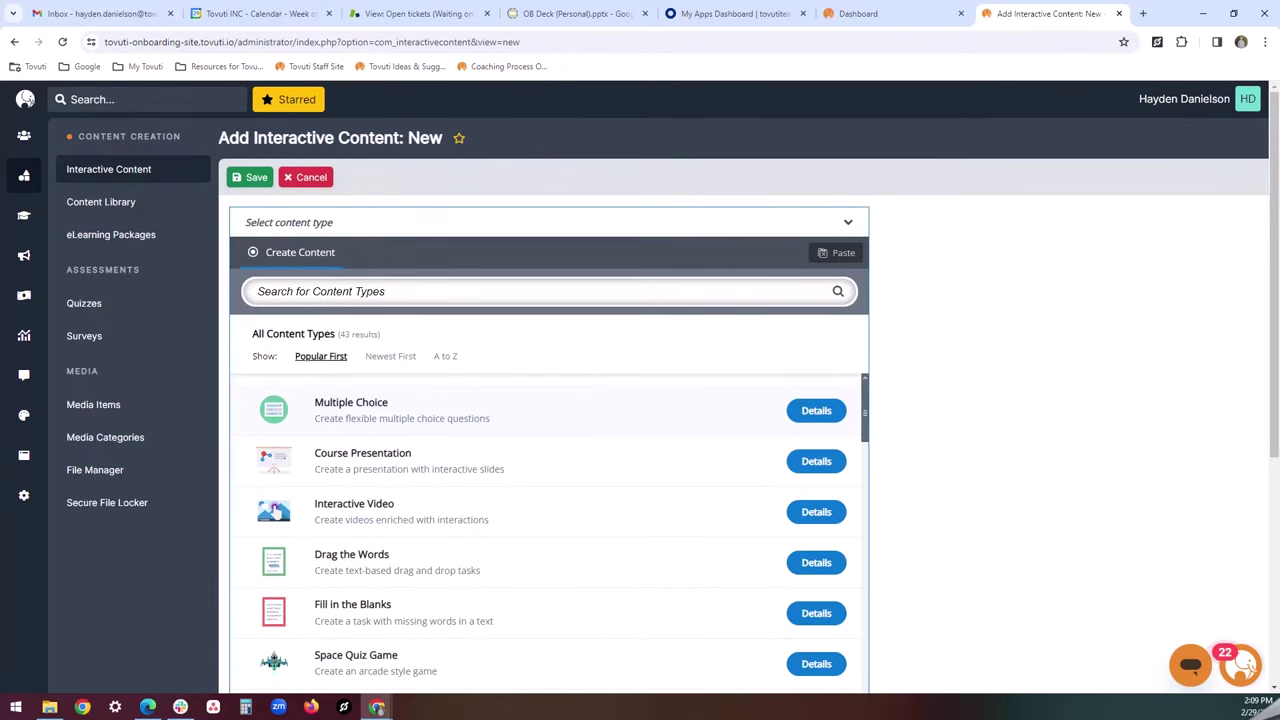
pyautogui.scroll(-2, 541, 520)
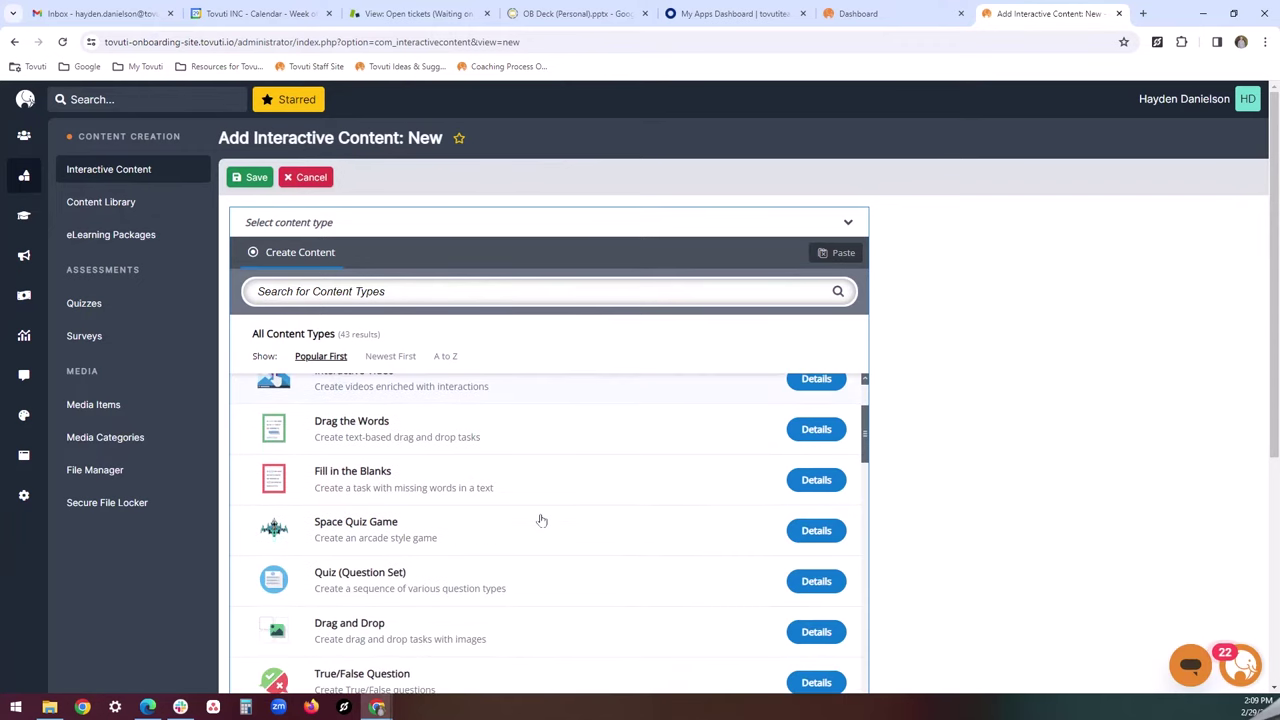
pyautogui.scroll(-4, 540, 521)
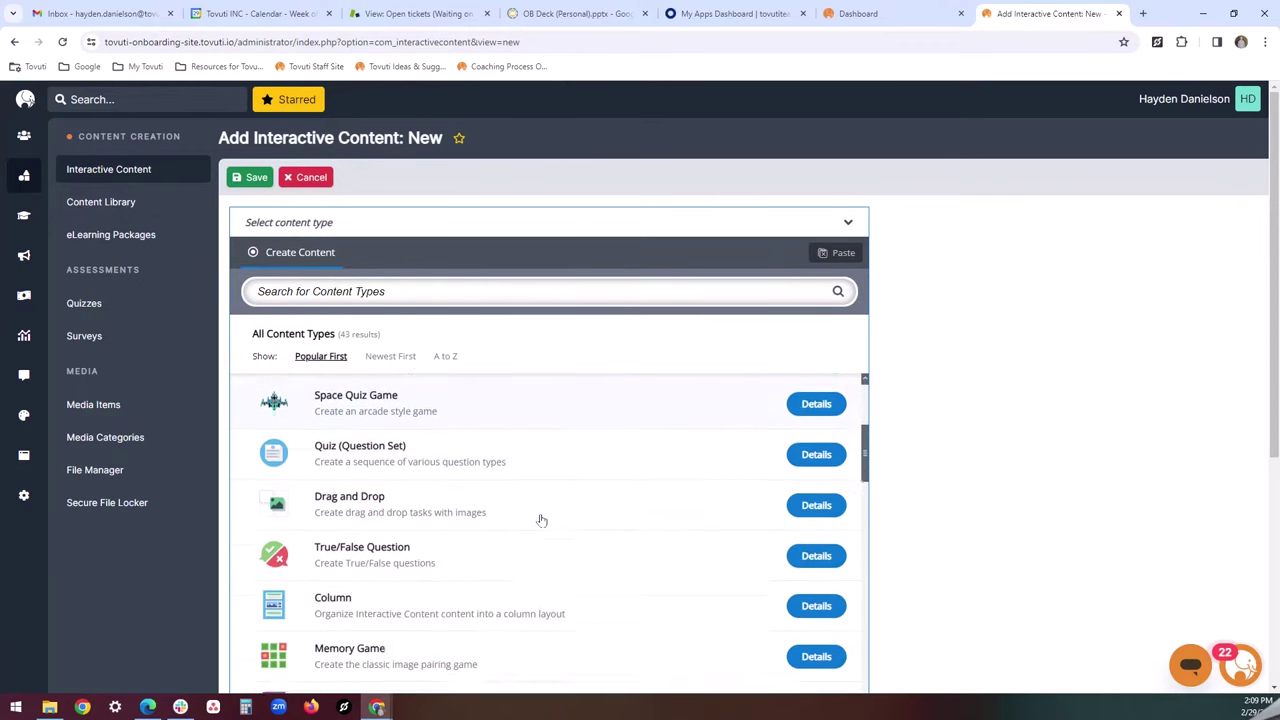
# Step: Try content type searches for 'hotspots', 'drag' and 'quiz', then clear the search box
pyautogui.click(377, 293)
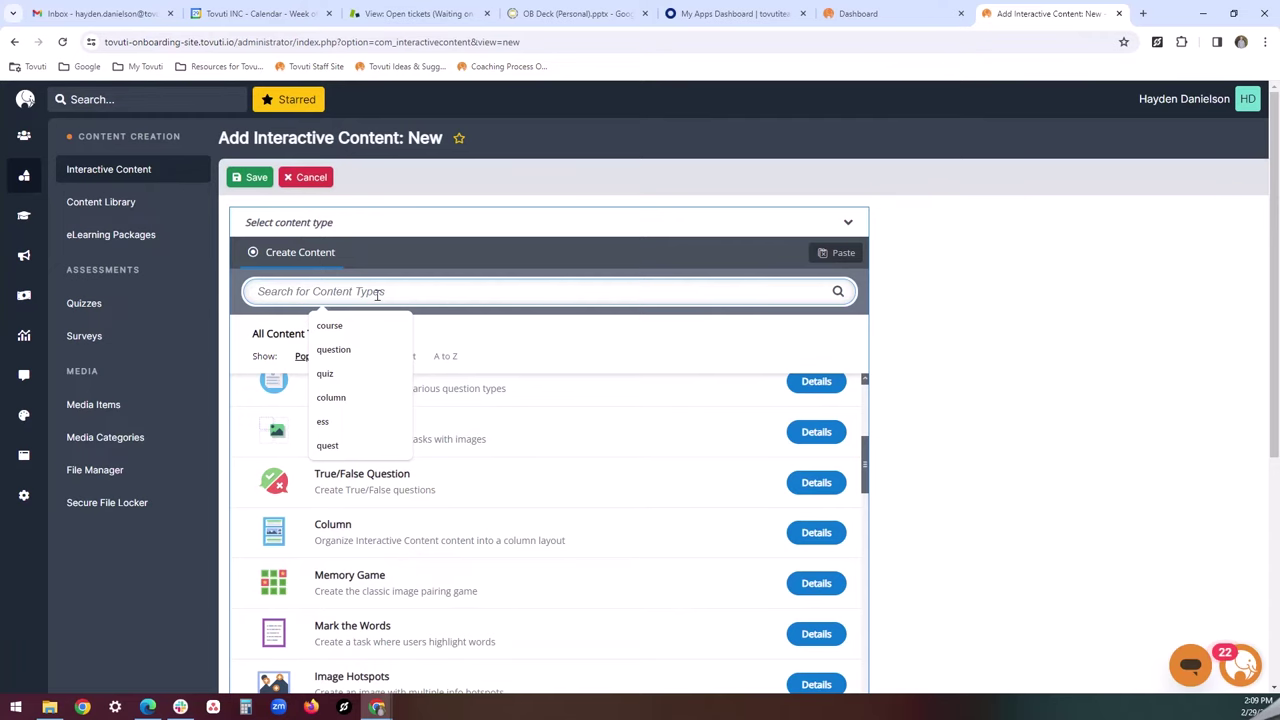
pyautogui.write('hotspost')
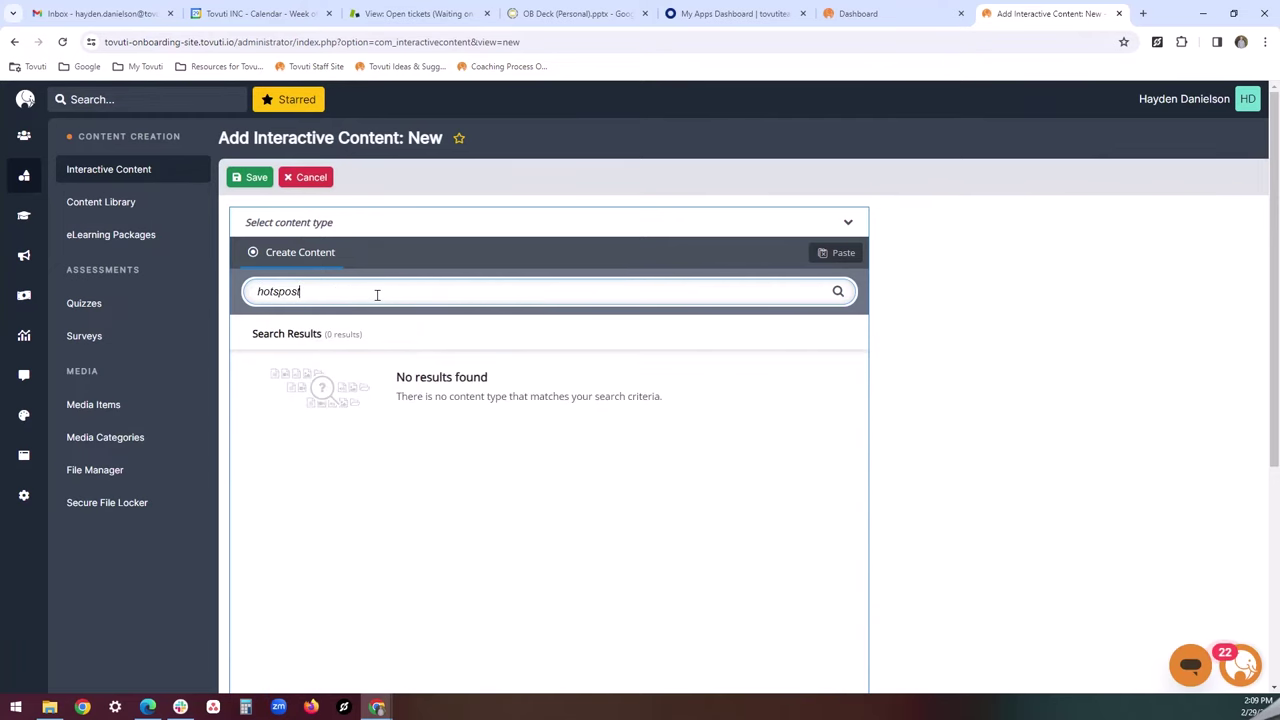
pyautogui.write('s')
pyautogui.press('BackSpace')
pyautogui.press('BackSpace')
pyautogui.press('BackSpace')
pyautogui.press('BackSpace')
pyautogui.press('BackSpace')
pyautogui.press('BackSpace')
pyautogui.press('BackSpace')
pyautogui.press('BackSpace')
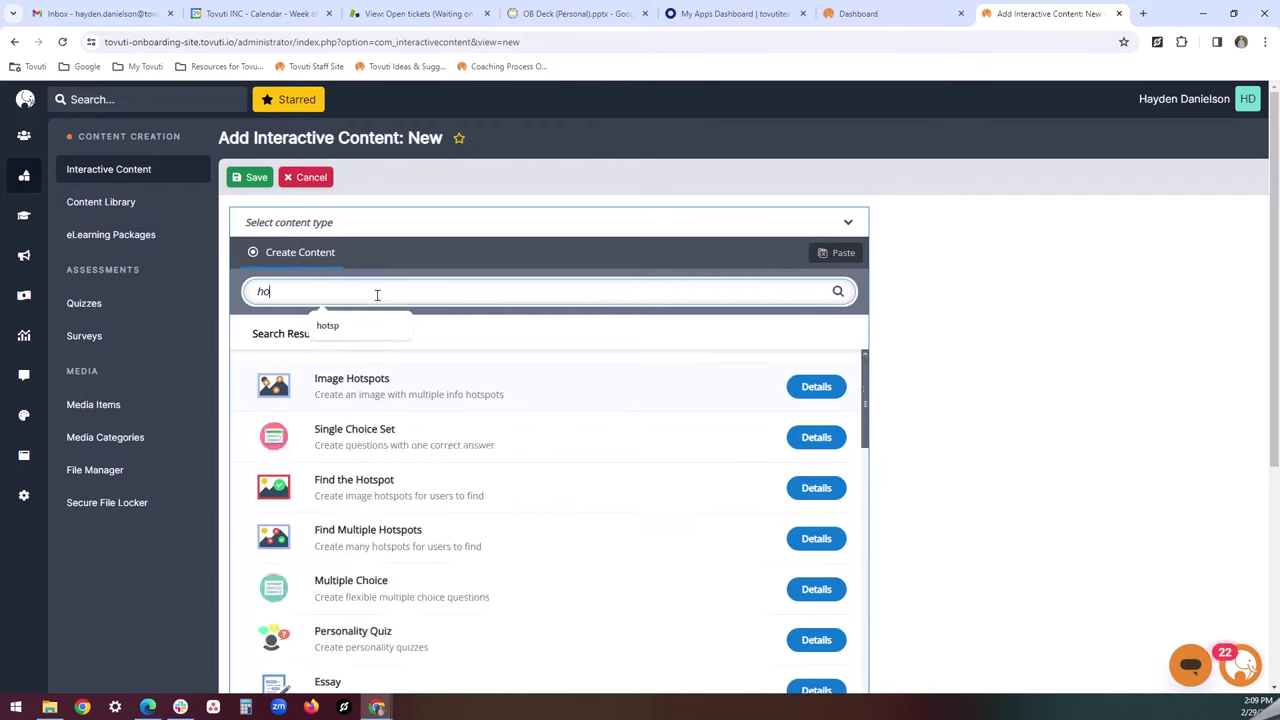
pyautogui.write('drag')
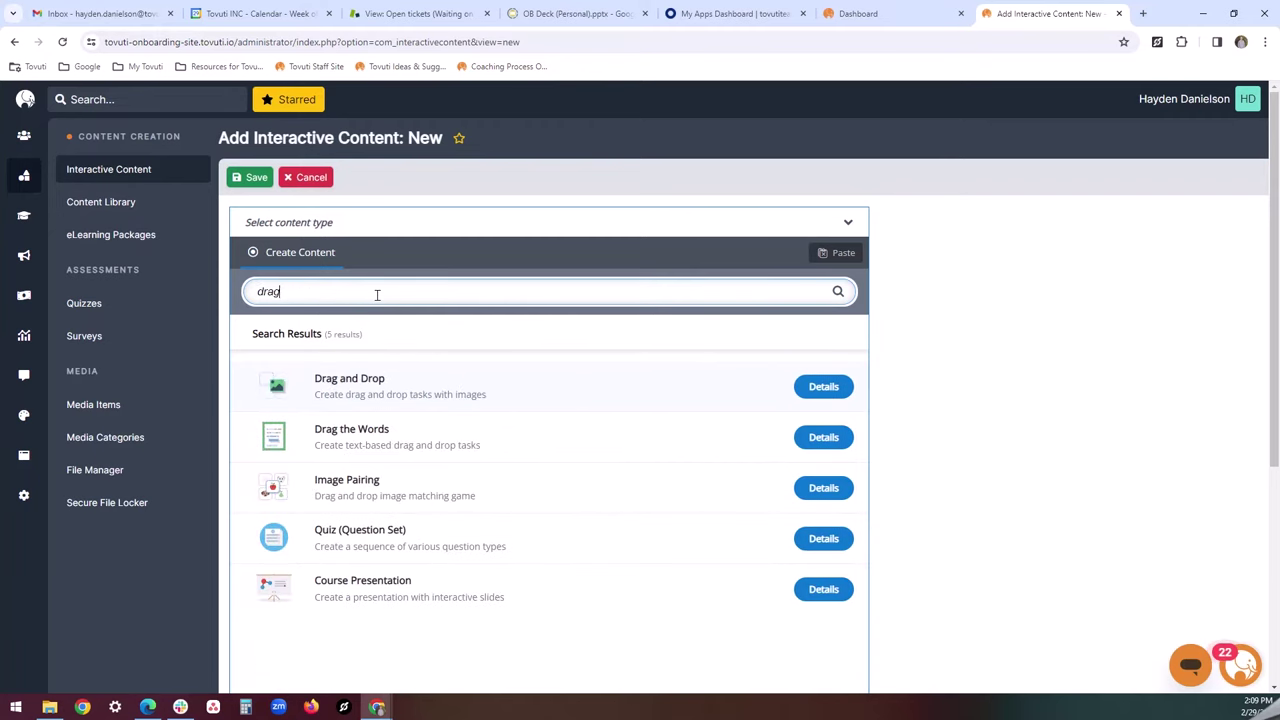
pyautogui.press('BackSpace')
pyautogui.press('BackSpace')
pyautogui.press('BackSpace')
pyautogui.press('BackSpace')
pyautogui.write('quiz')
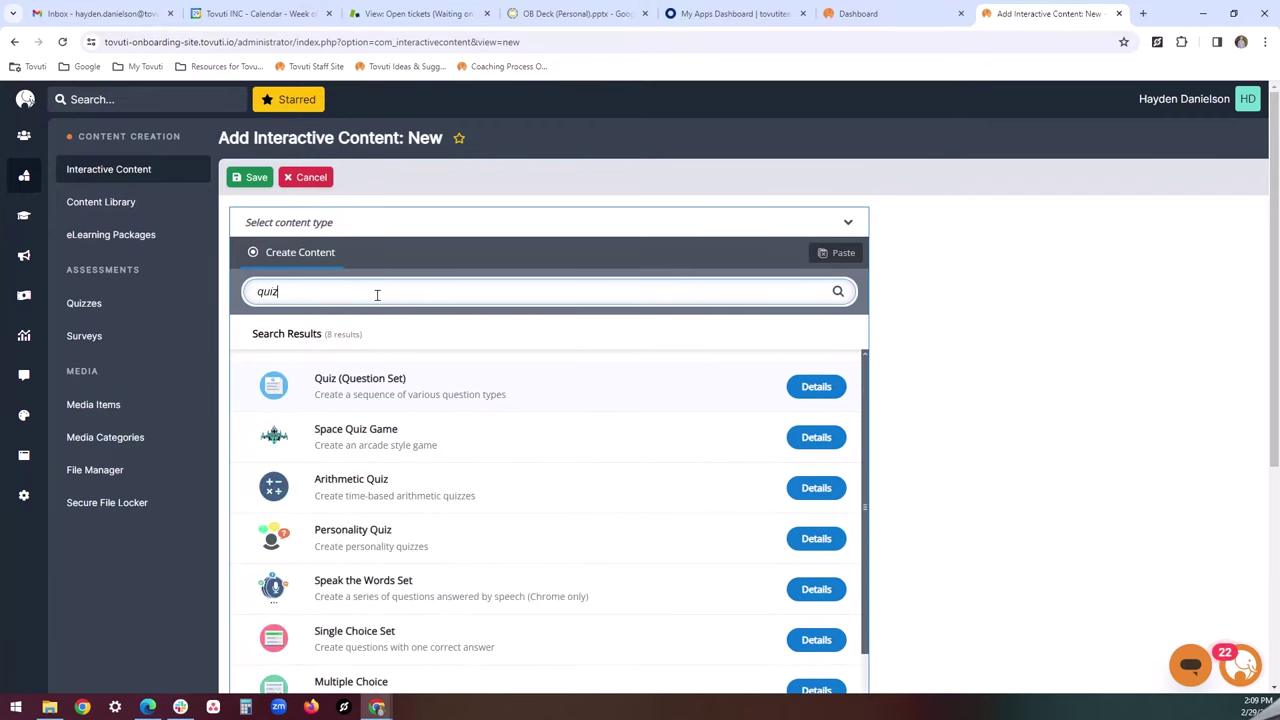
pyautogui.press('BackSpace')
pyautogui.press('BackSpace')
pyautogui.press('BackSpace')
pyautogui.press('BackSpace')
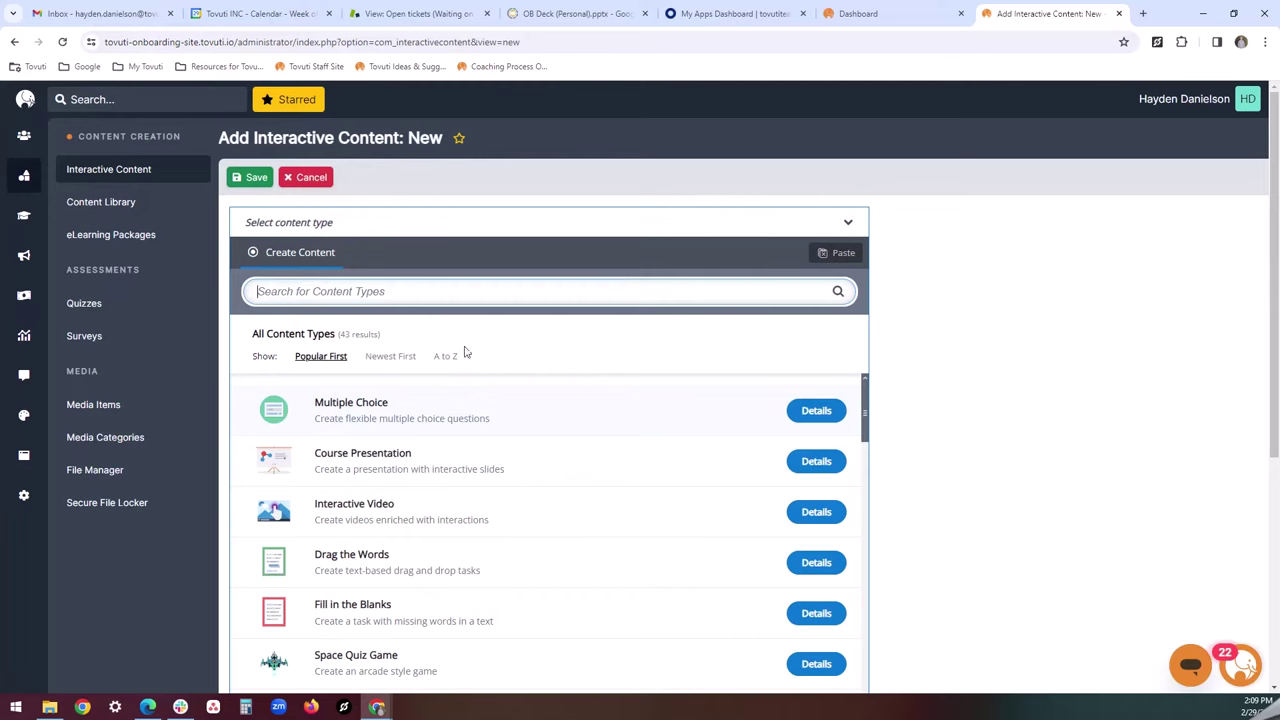
# Step: View the Multiple Choice details and step through its first three sample screenshots
pyautogui.click(816, 411)
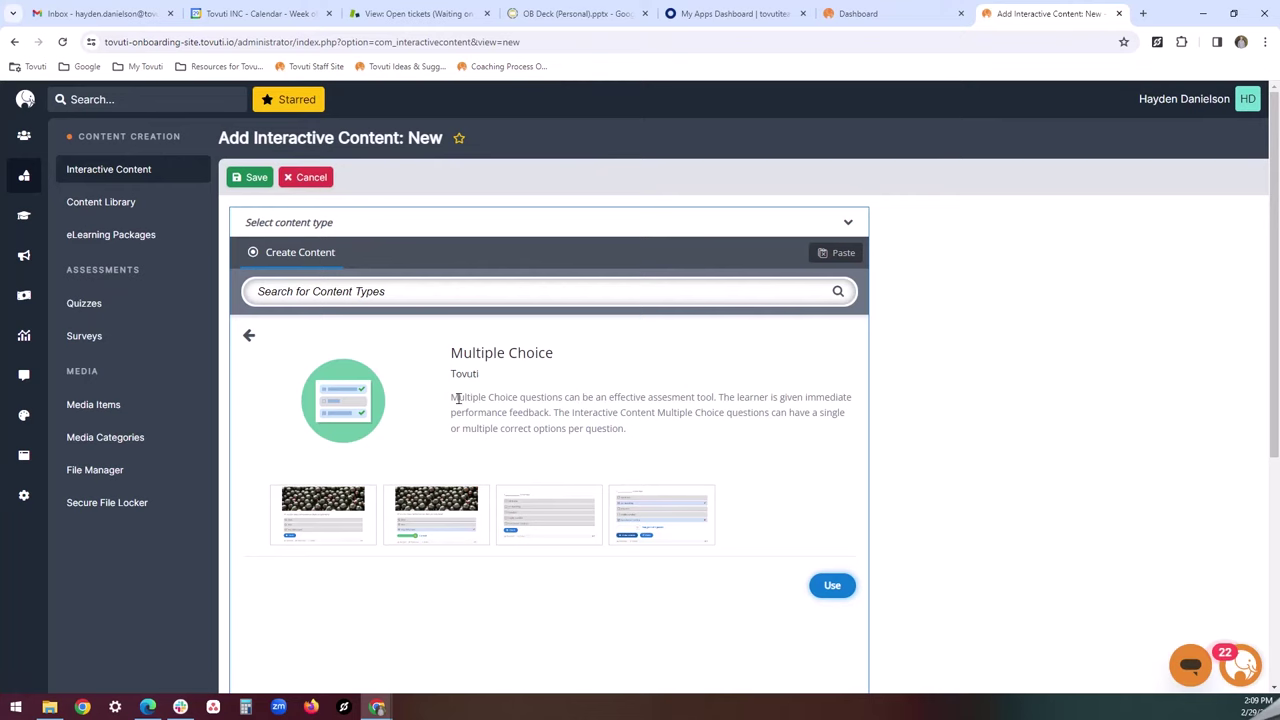
pyautogui.moveTo(453, 397); pyautogui.dragTo(441, 448)
pyautogui.click(337, 501)
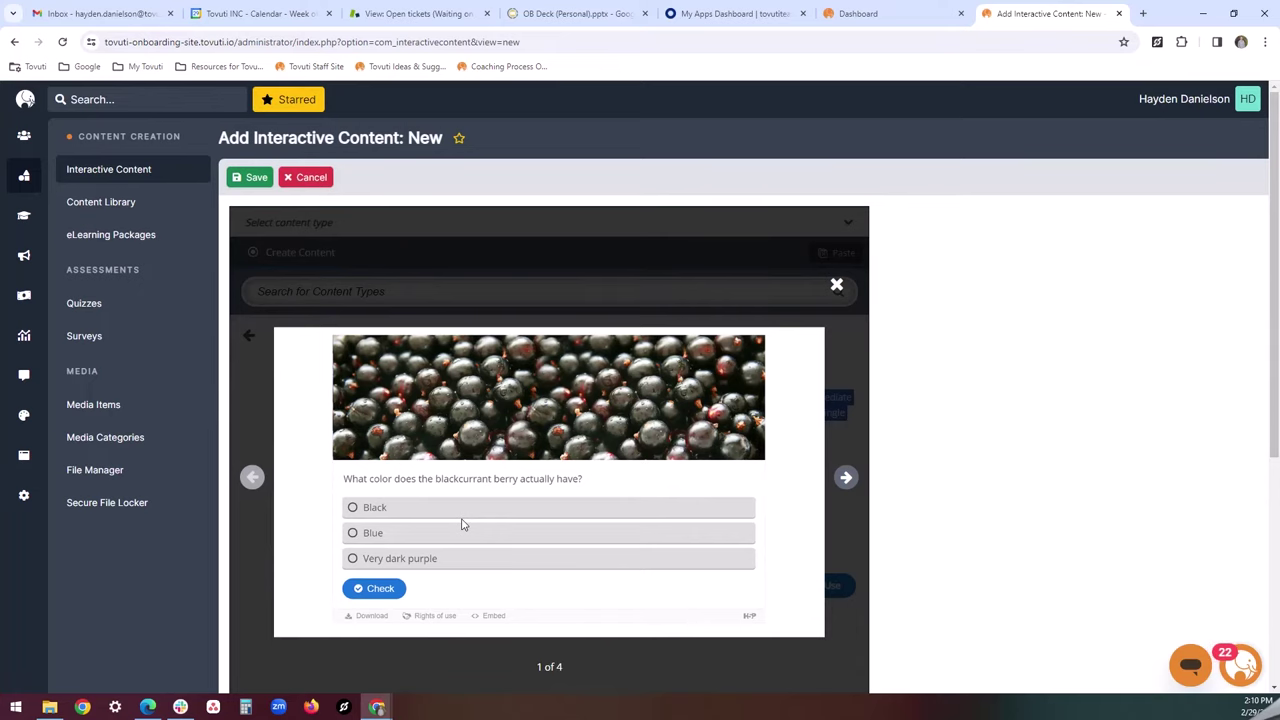
pyautogui.click(846, 478)
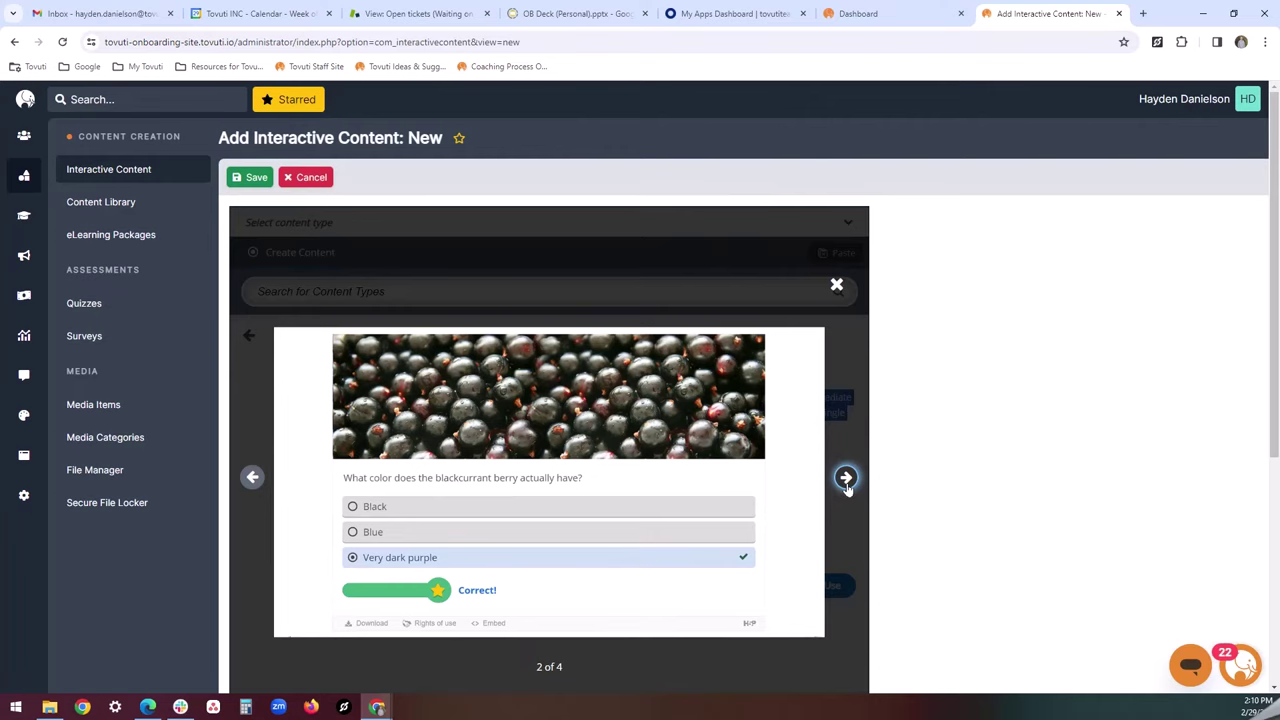
pyautogui.click(846, 478)
pyautogui.click(836, 285)
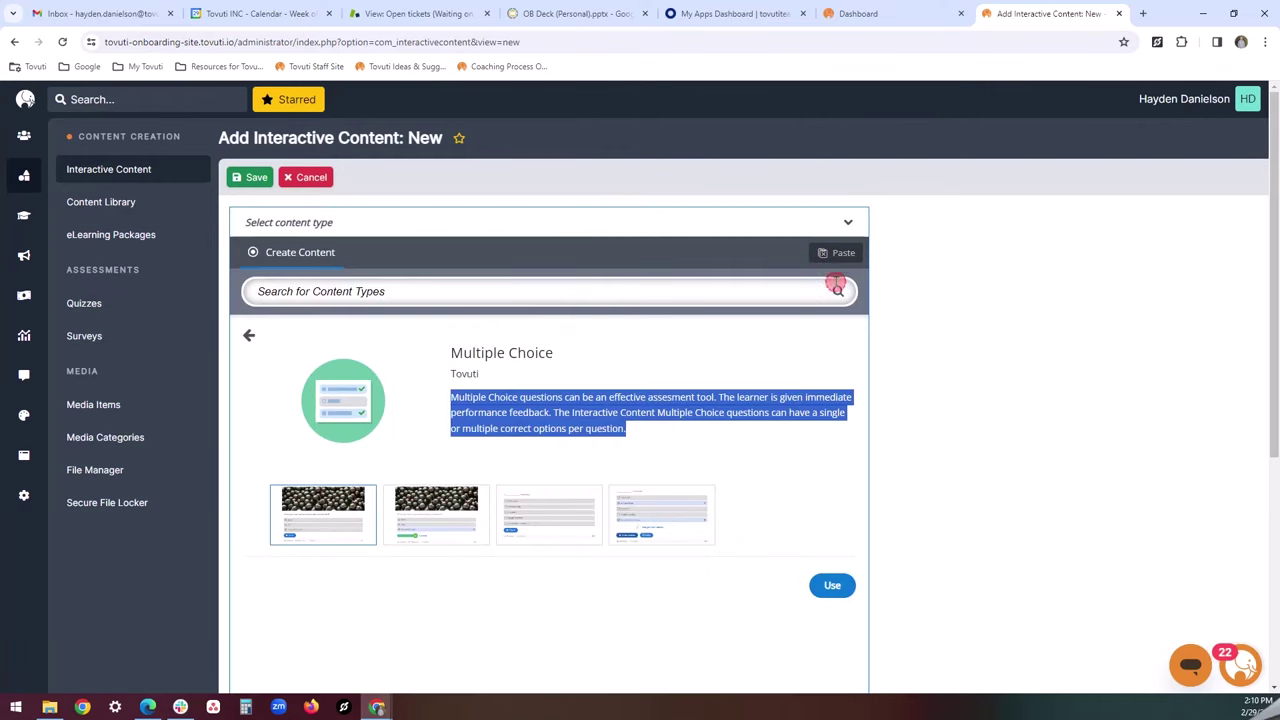
# Step: Search the Resource Center's Help Center for 'interactive videos'
pyautogui.click(1241, 662)
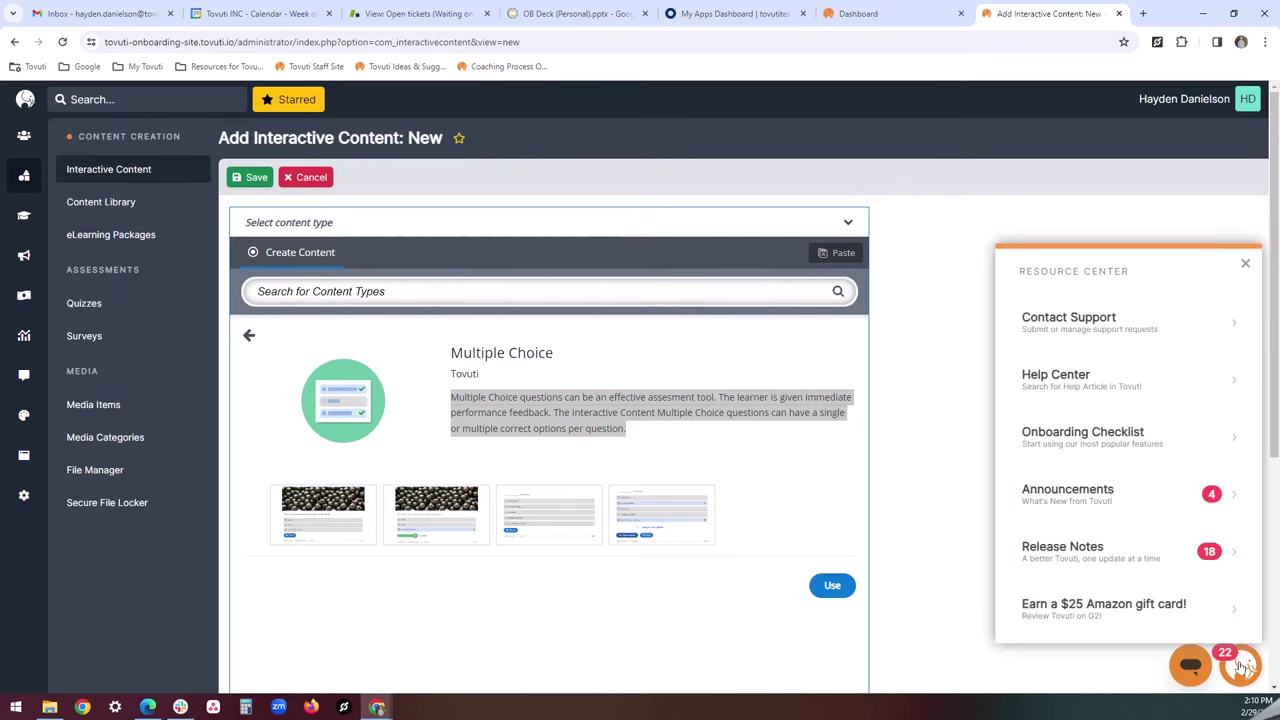
pyautogui.click(1103, 386)
pyautogui.click(1081, 316)
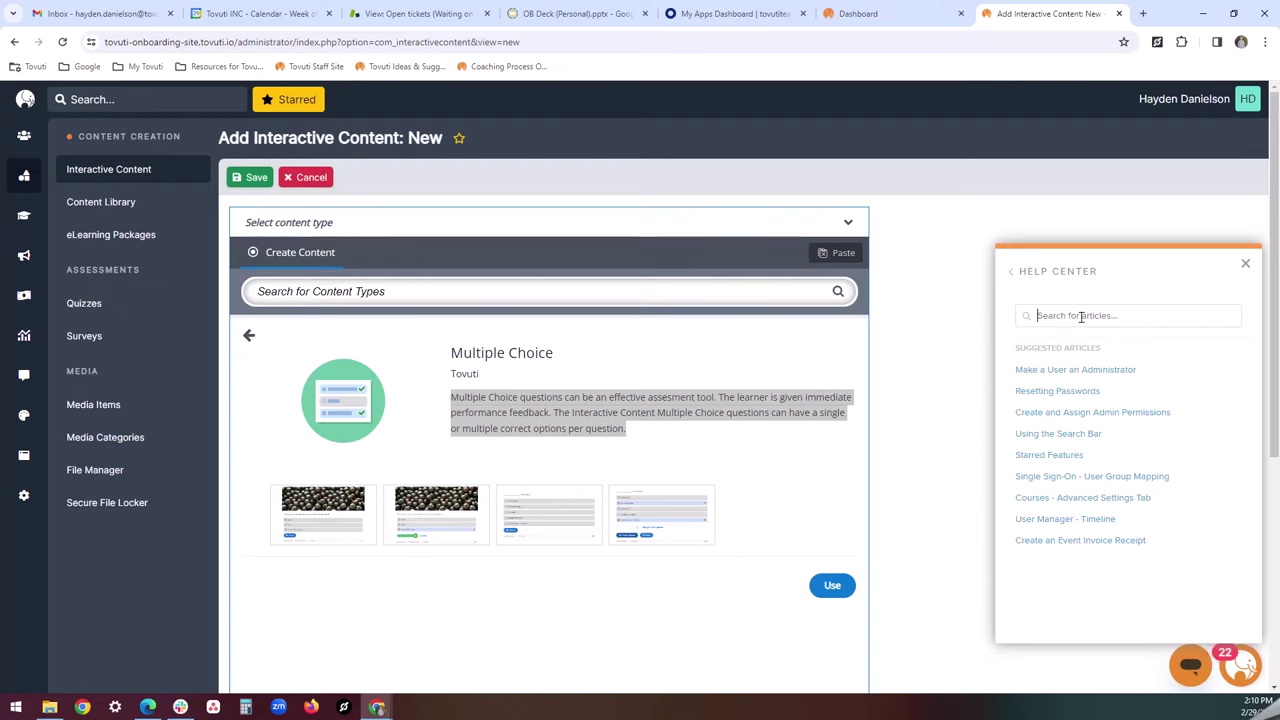
pyautogui.write('interactiv')
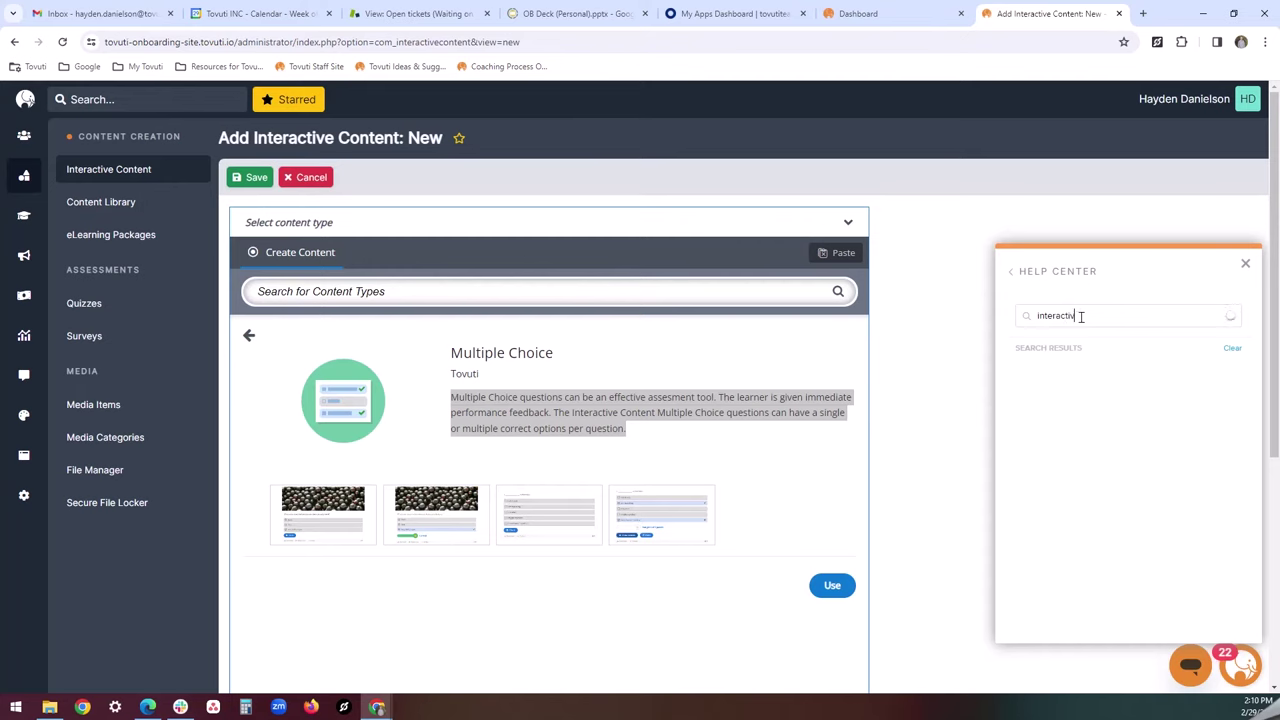
pyautogui.write('e videos')
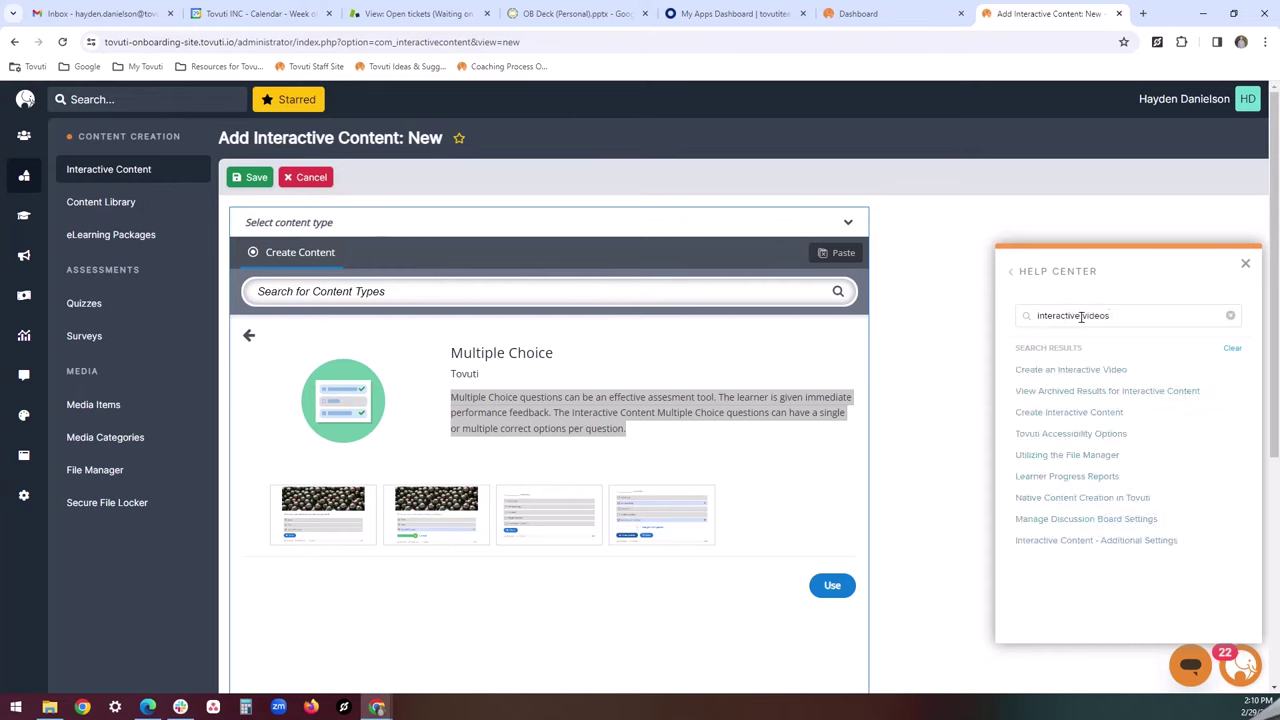
# Step: Read the Create an Interactive Video article, then return to all content types
pyautogui.click(1094, 369)
pyautogui.scroll(-3, 1120, 450)
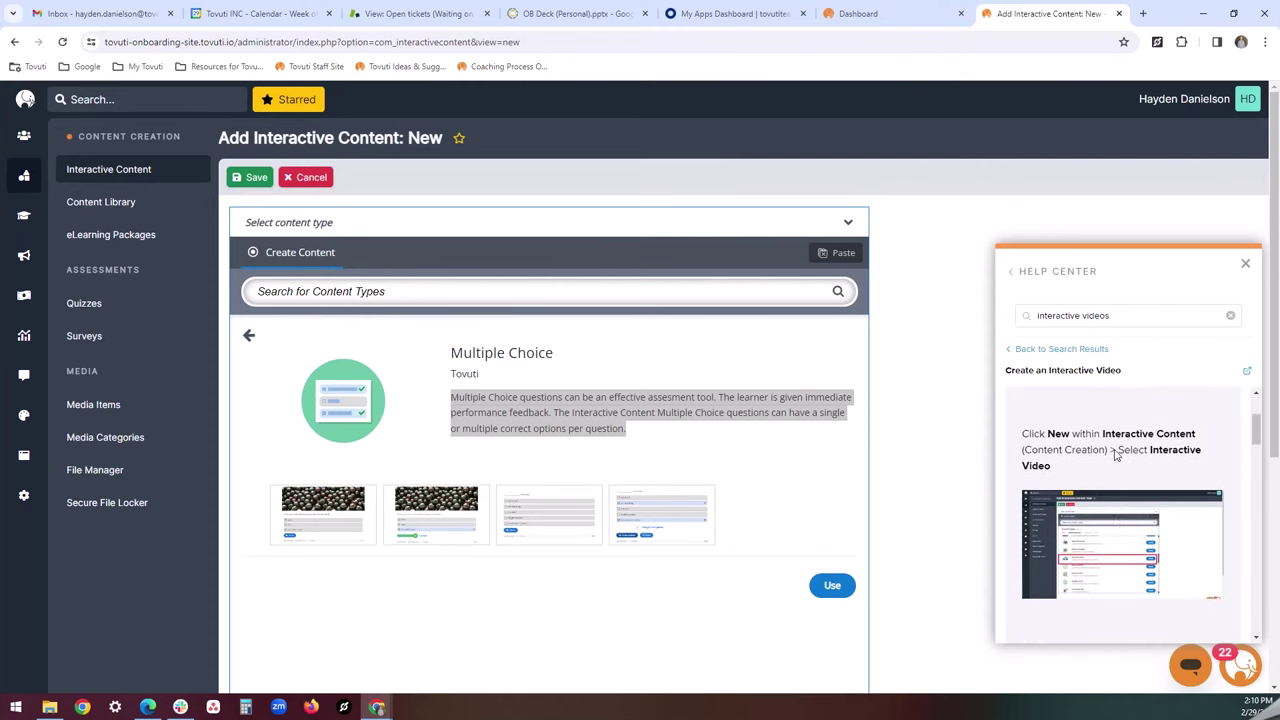
pyautogui.scroll(-2, 1110, 460)
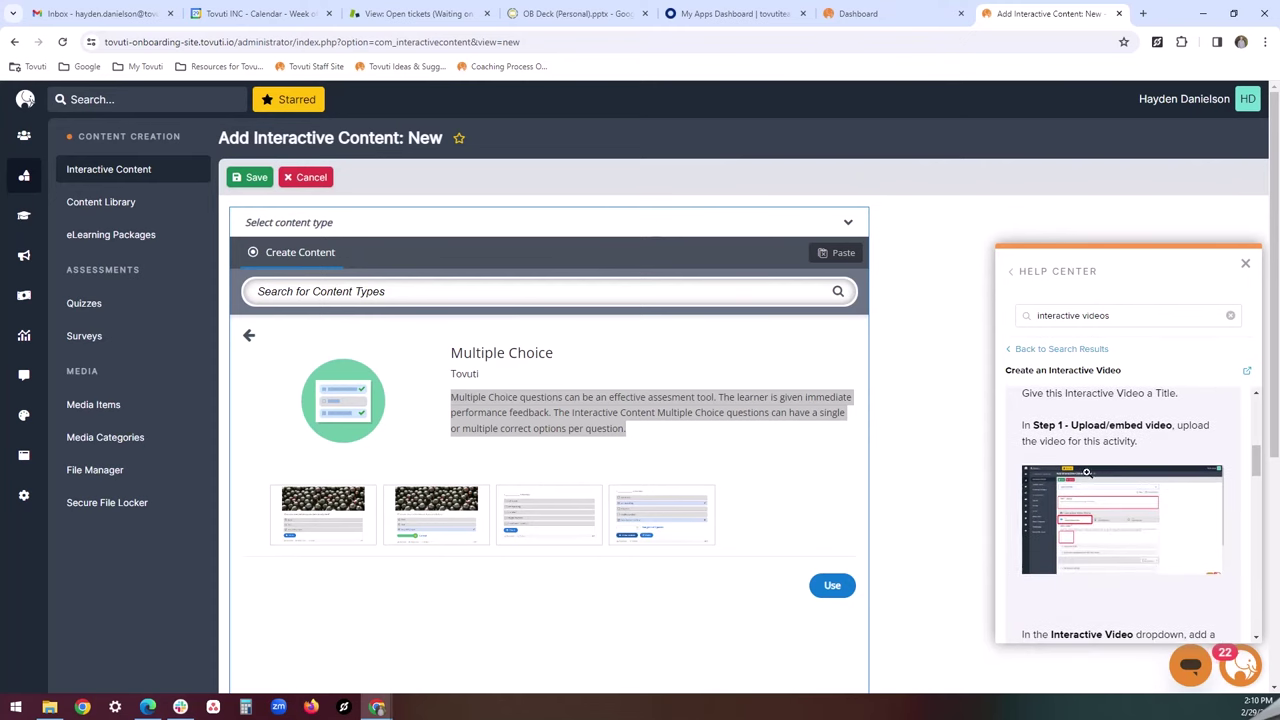
pyautogui.scroll(-1, 1095, 474)
pyautogui.scroll(-1, 1094, 474)
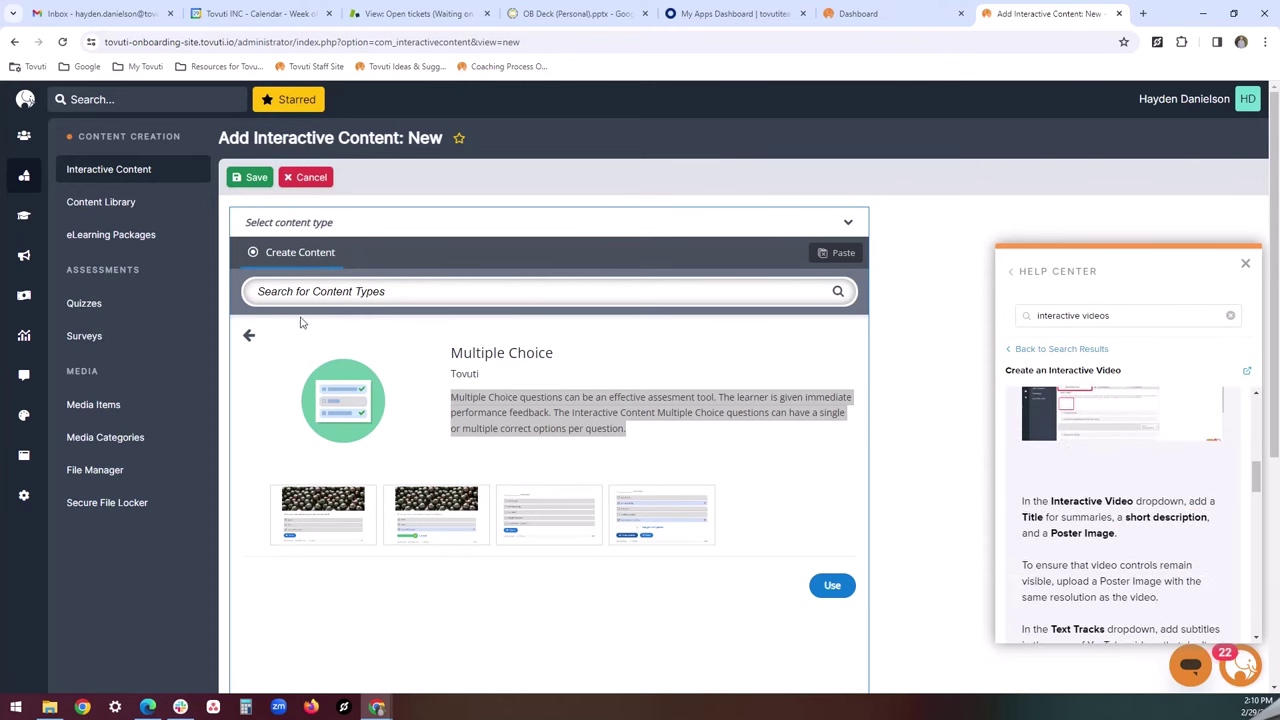
pyautogui.click(254, 338)
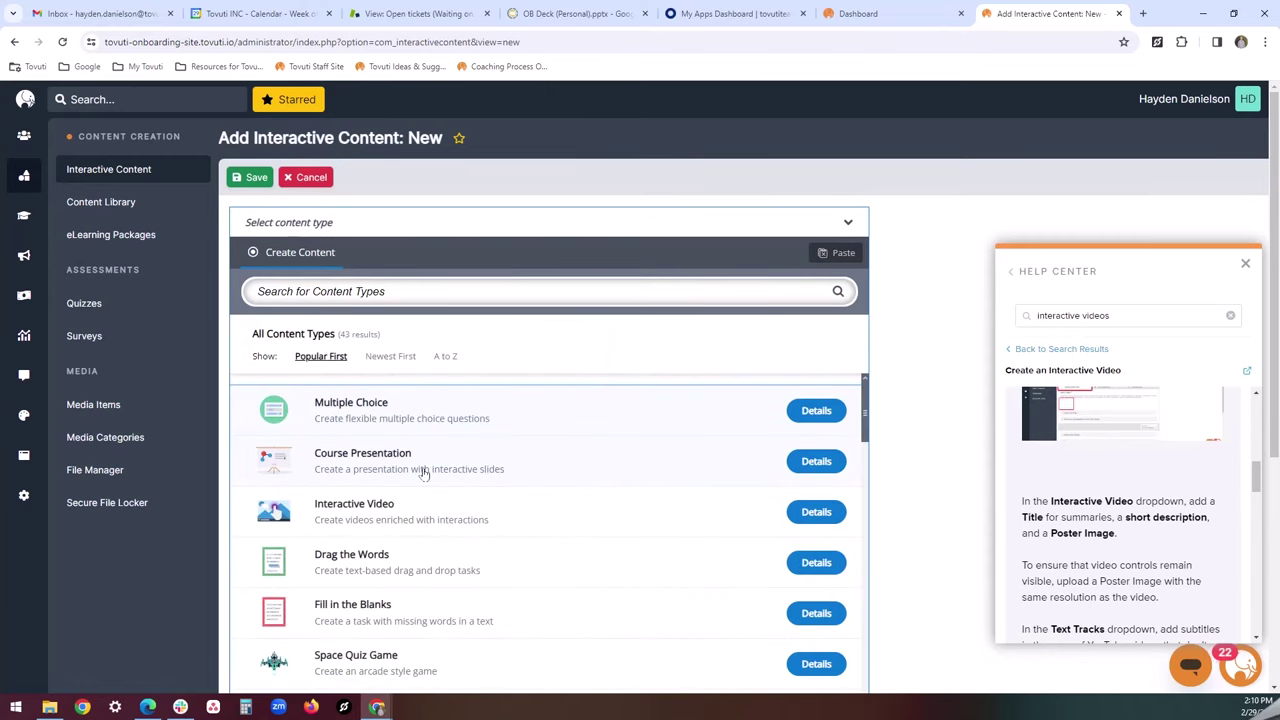
# Step: Cancel the new item, close the help panel, and check the New Presentation row
pyautogui.click(298, 186)
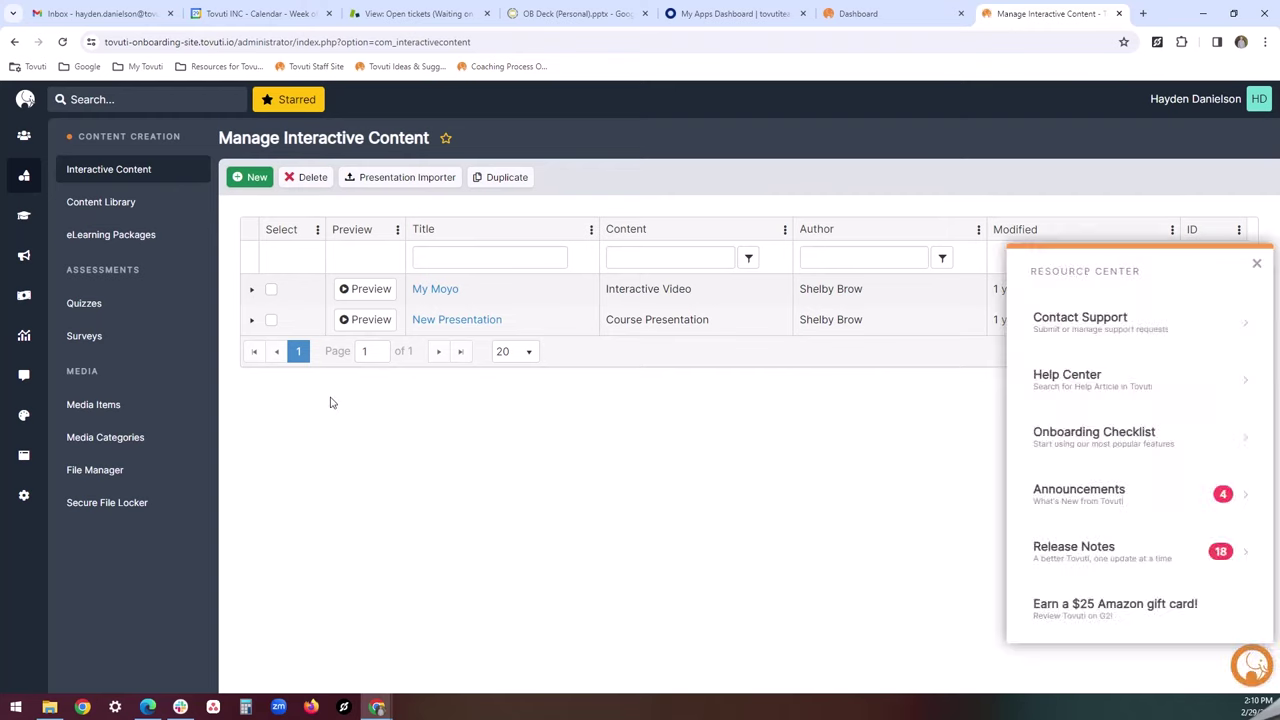
pyautogui.click(1256, 263)
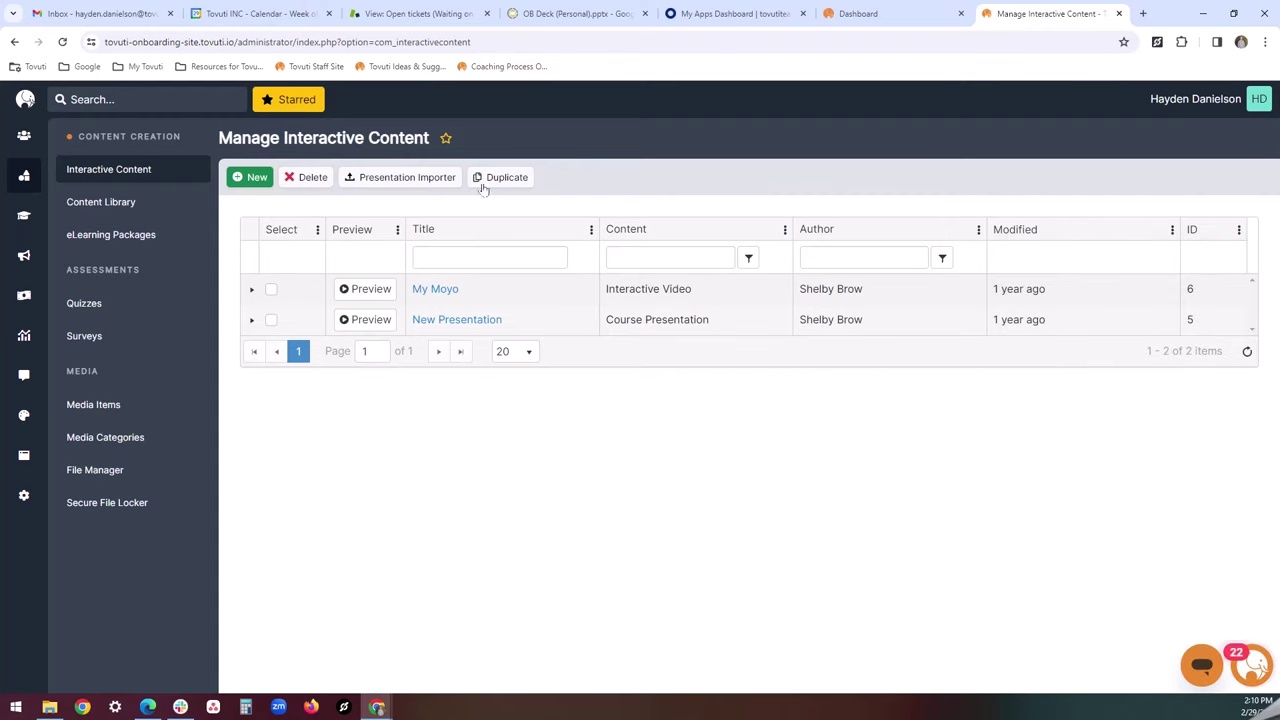
pyautogui.click(271, 320)
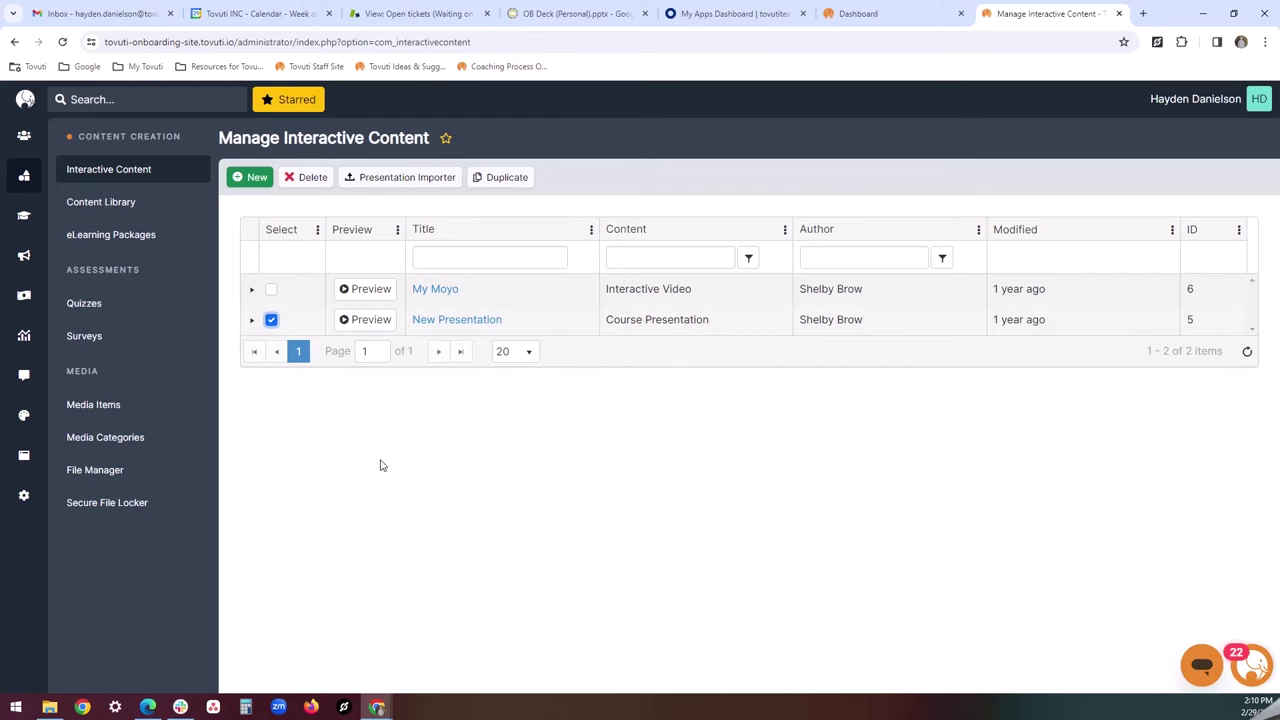